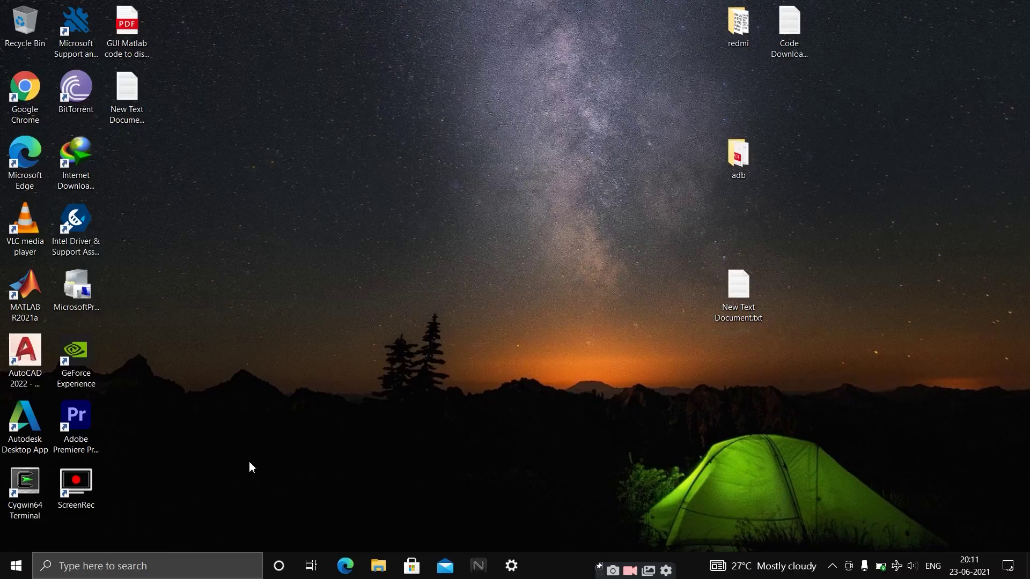
# - Launch Word from search, dismiss its Office license warning, and close Word
pyautogui.click(162, 565)
pyautogui.write('wo')
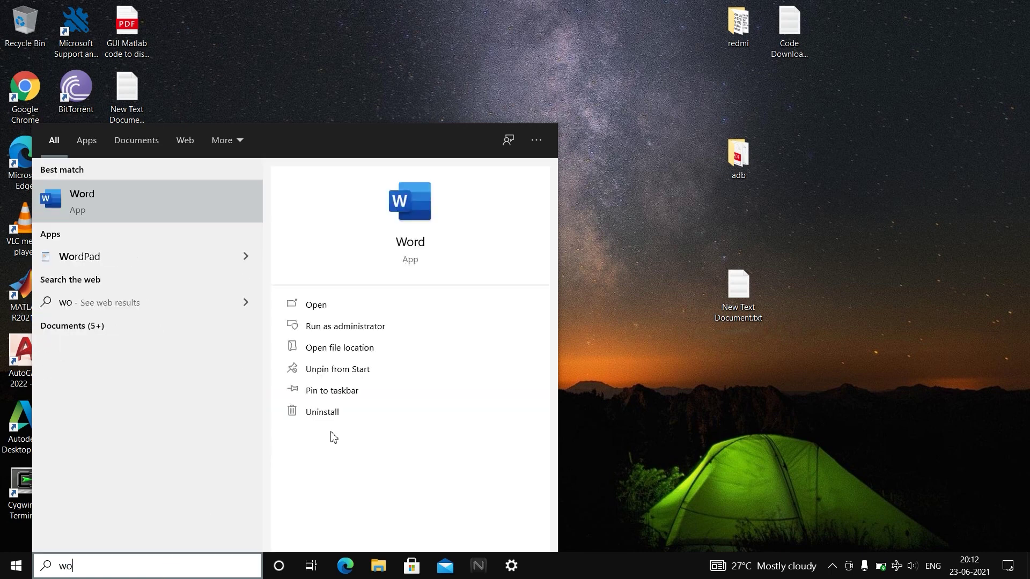
pyautogui.click(362, 302)
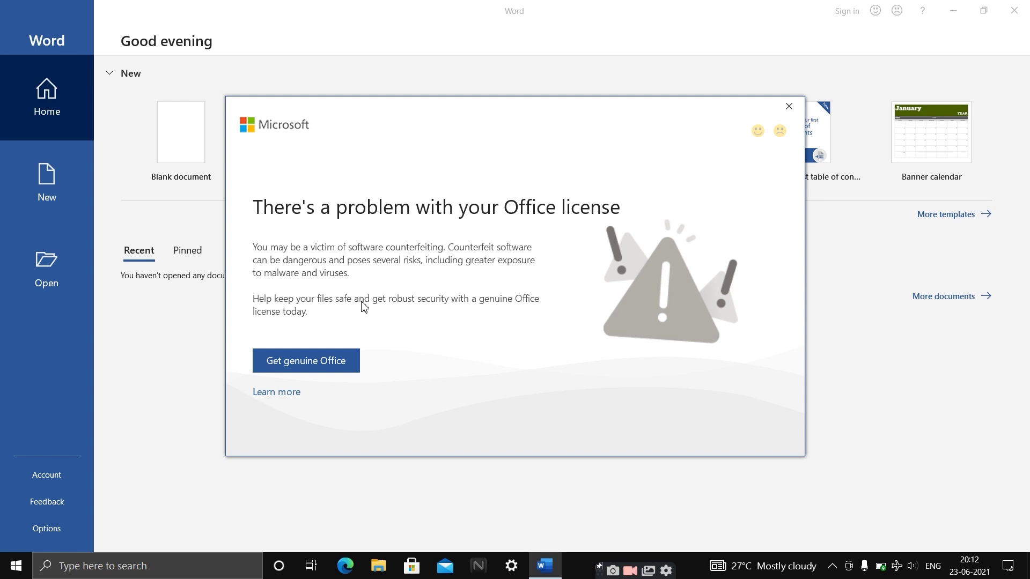
pyautogui.click(788, 106)
pyautogui.click(1013, 12)
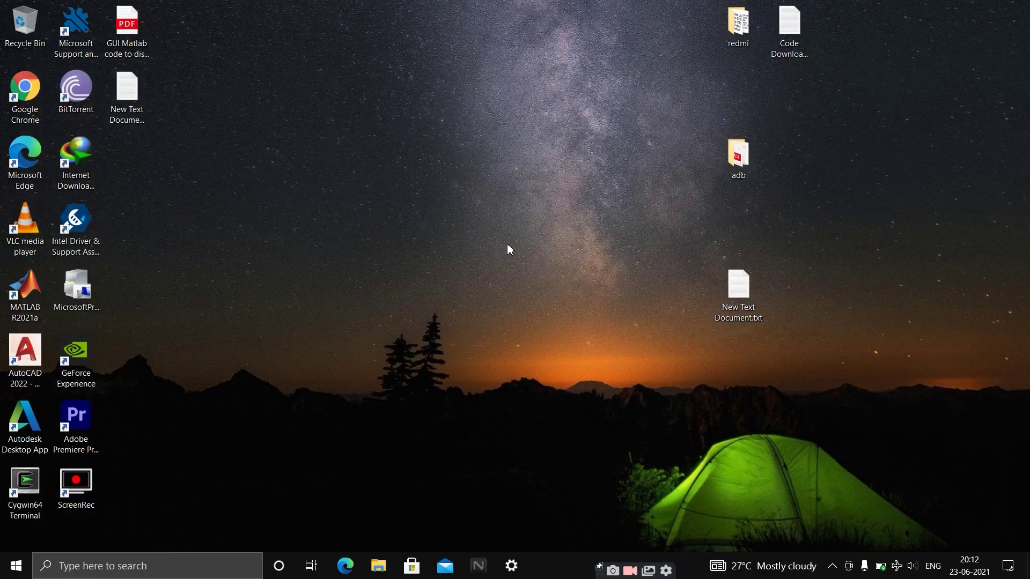
# - Open an admin Command Prompt in the Office16 folder and open the activation-commands text file
pyautogui.click(130, 565)
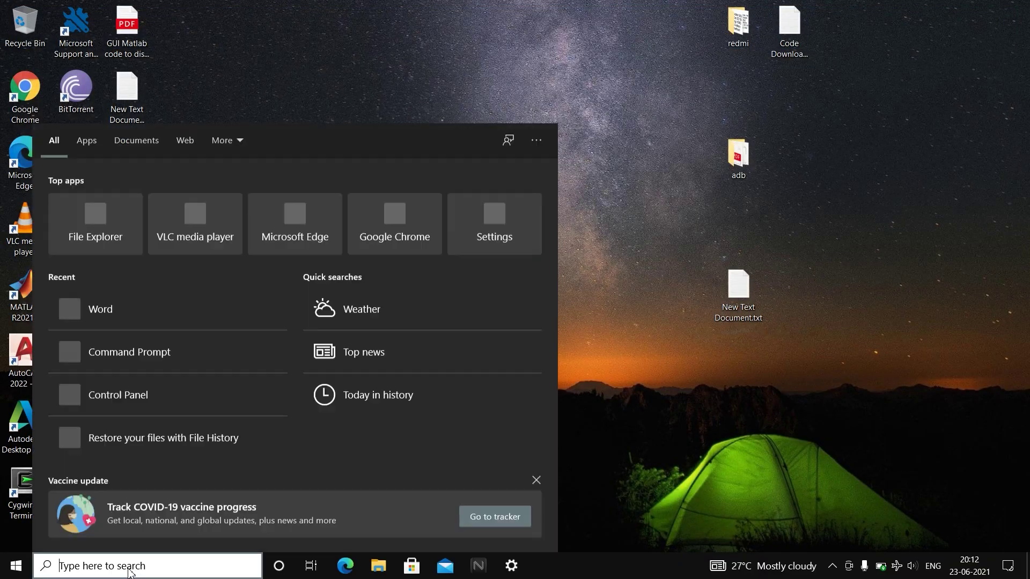
pyautogui.write('cmd')
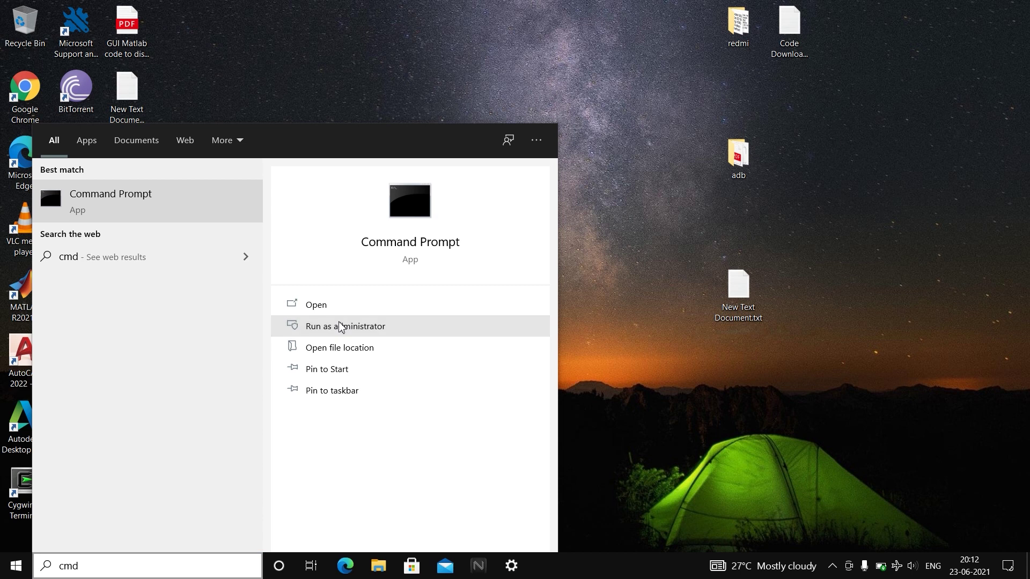
pyautogui.click(341, 326)
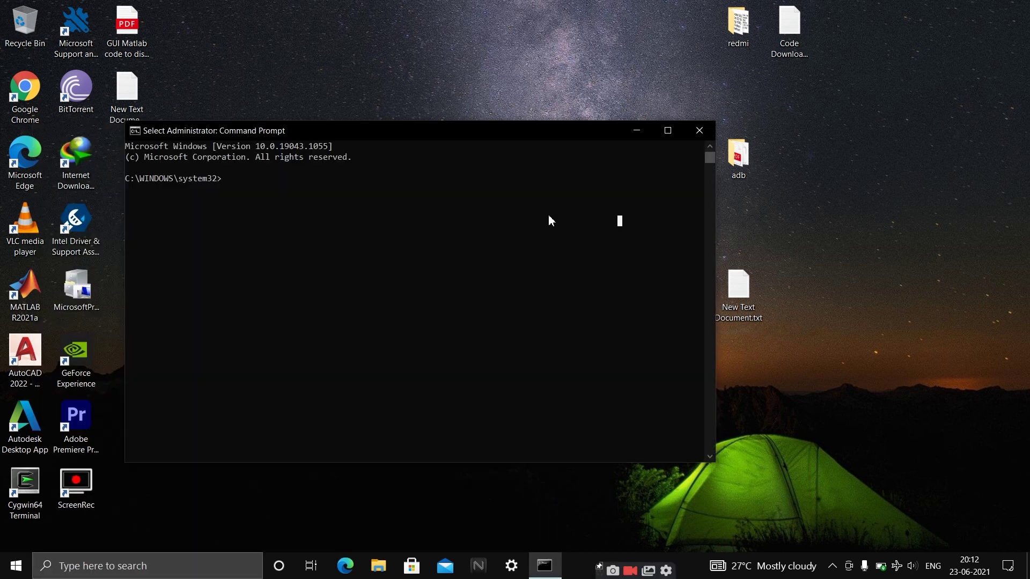
pyautogui.rightClick(248, 180)
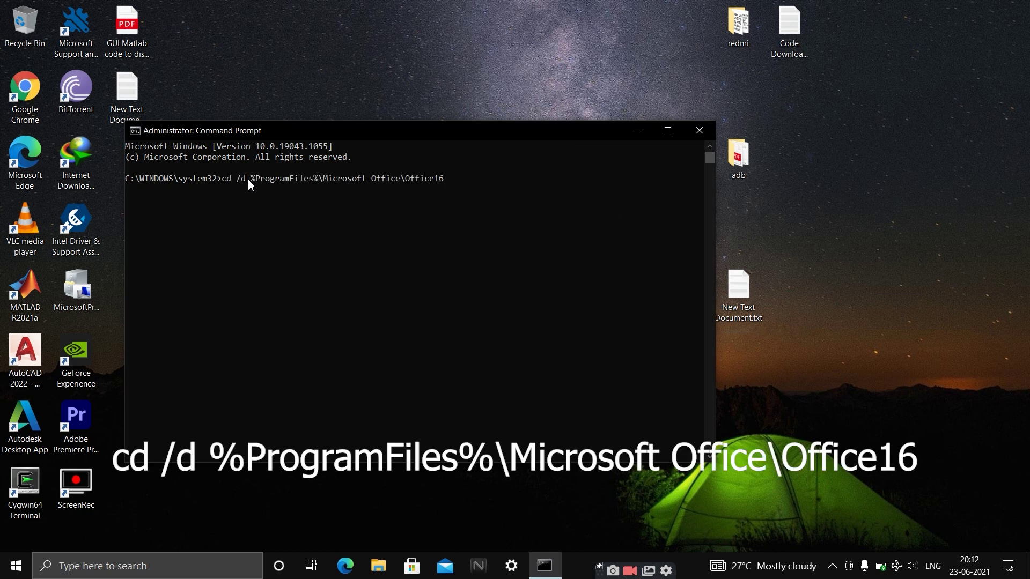
pyautogui.press('Return')
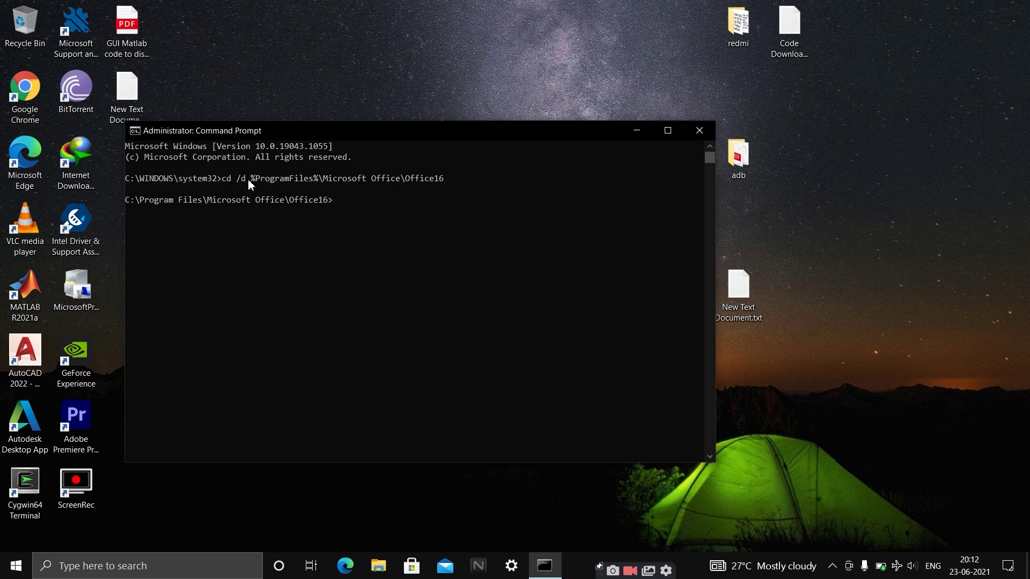
pyautogui.doubleClick(126, 92)
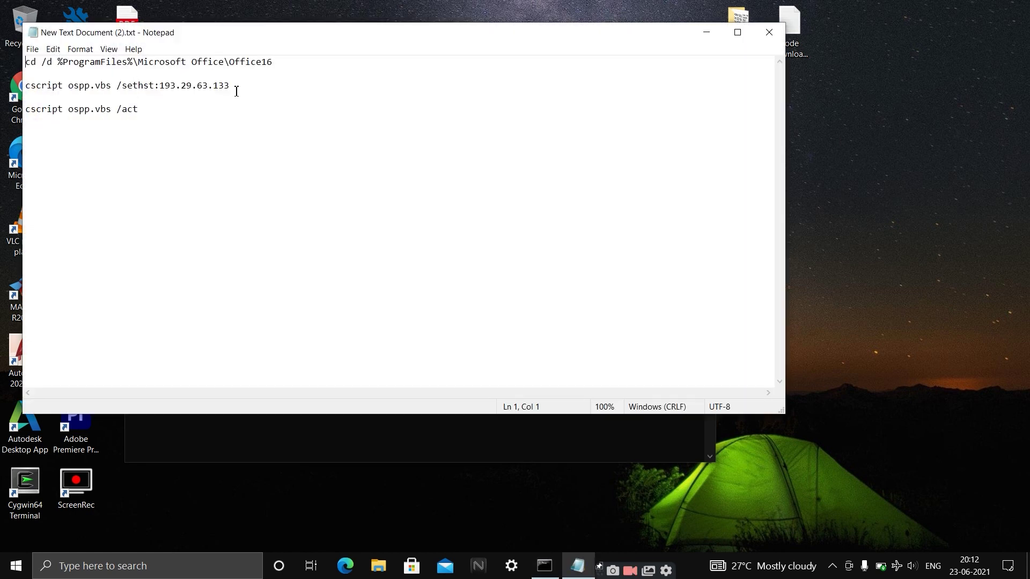
# - Run 'cscript ospp.vbs /sethst:193.29.63.133', copied from the notes, to set the KMS host
pyautogui.moveTo(233, 86); pyautogui.dragTo(82, 71)
pyautogui.hotkey('ctrl', 'c')
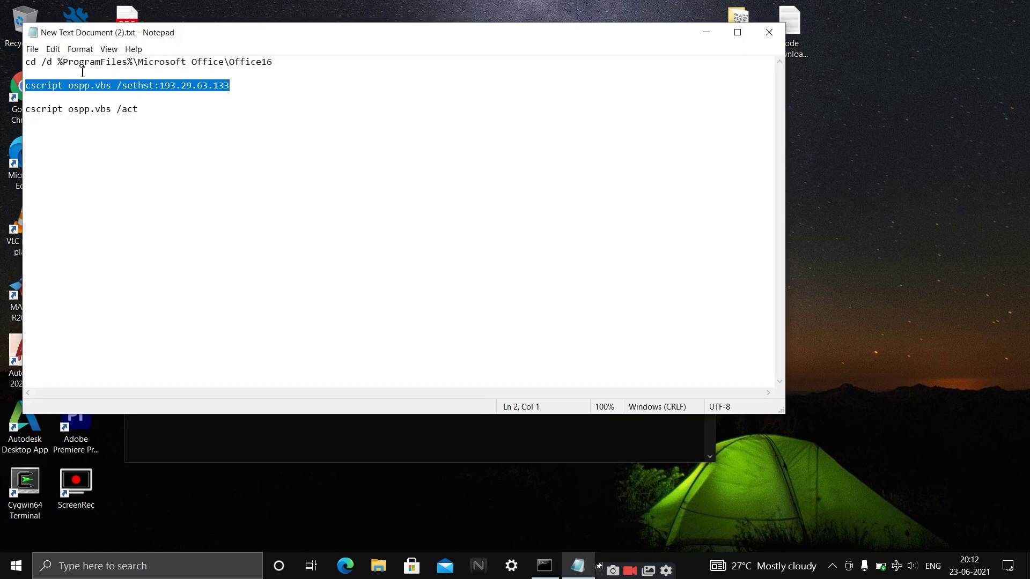
pyautogui.click(707, 32)
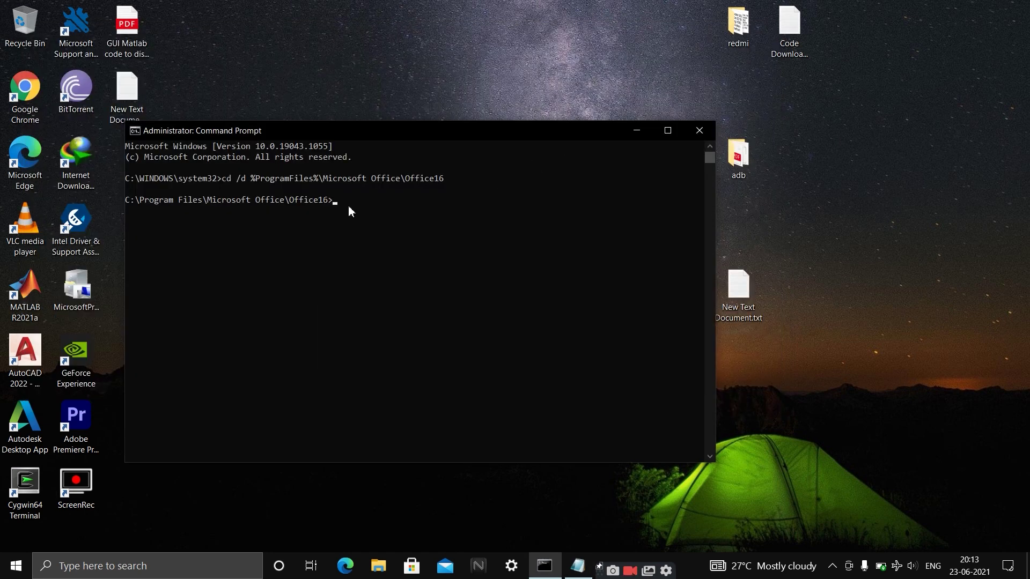
pyautogui.press('Return')
pyautogui.hotkey('ctrl', 'v')
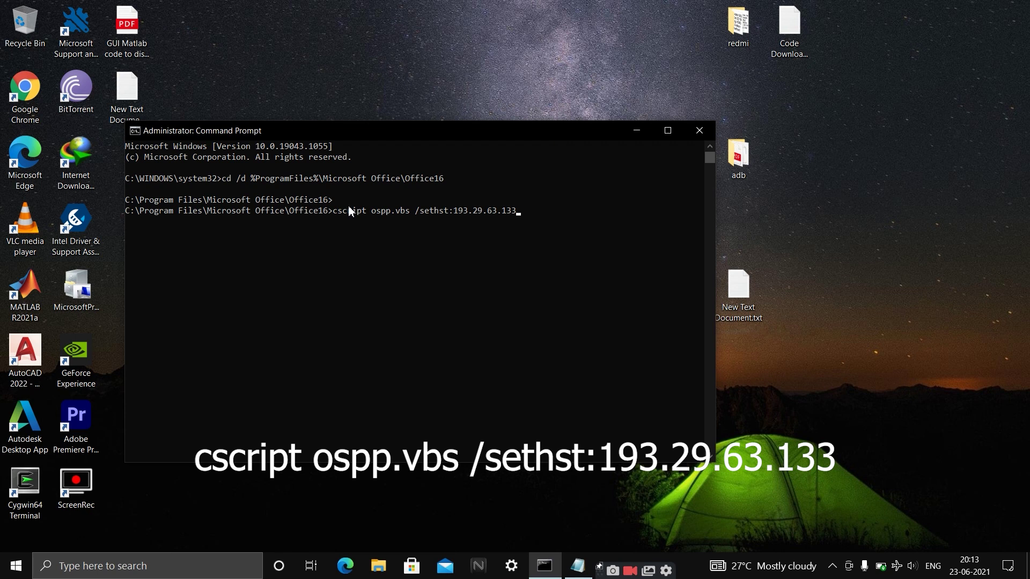
pyautogui.press('Return')
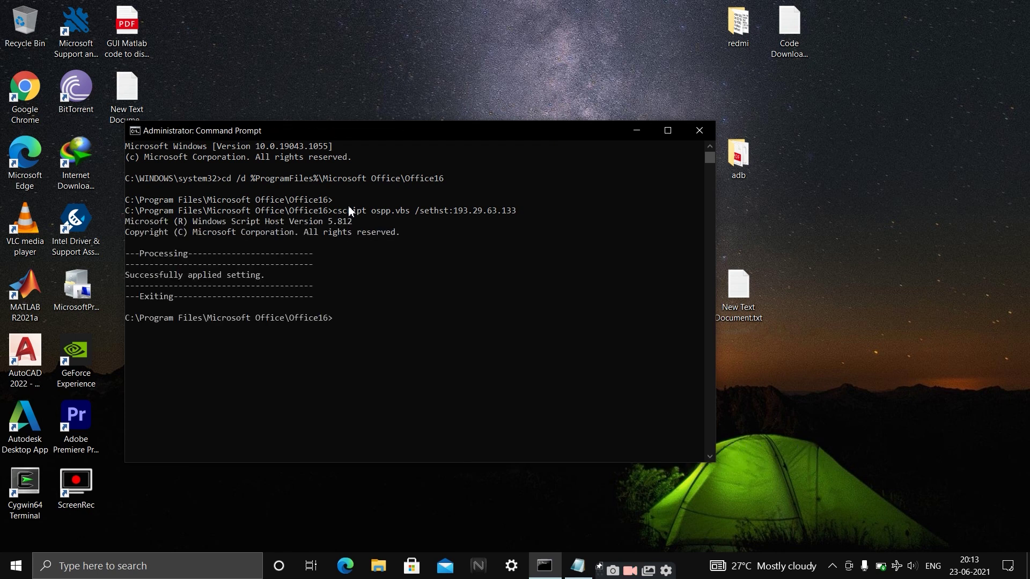
# - Run 'cscript ospp.vbs /act', copied from the notes, to start Office activation
pyautogui.click(578, 566)
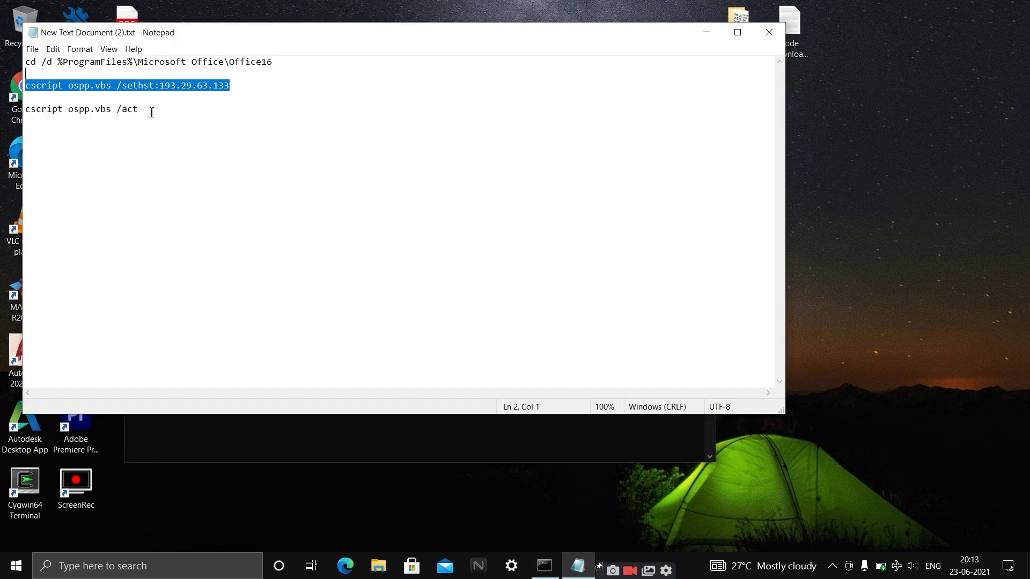
pyautogui.moveTo(143, 110); pyautogui.dragTo(26, 109)
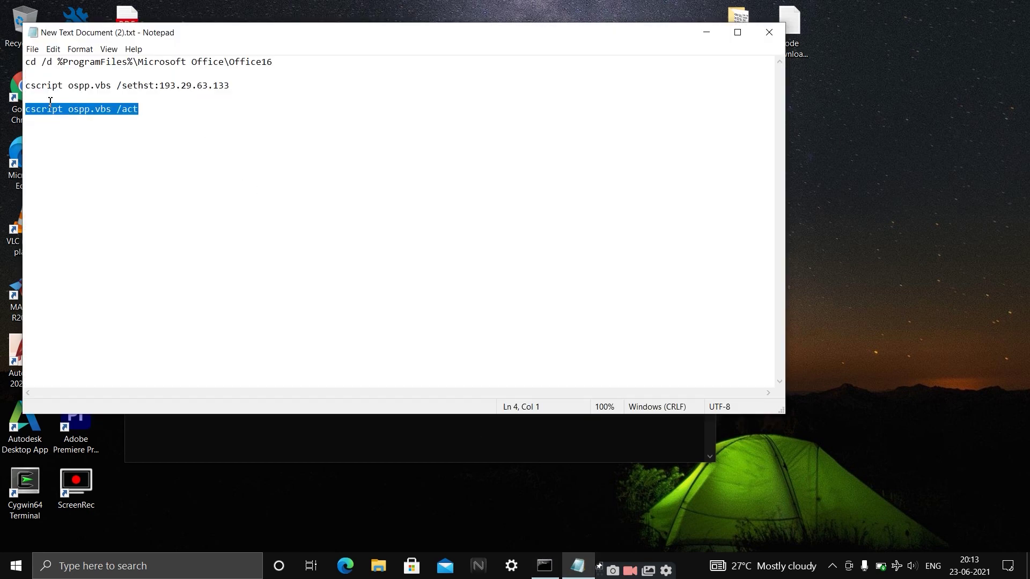
pyautogui.click(706, 33)
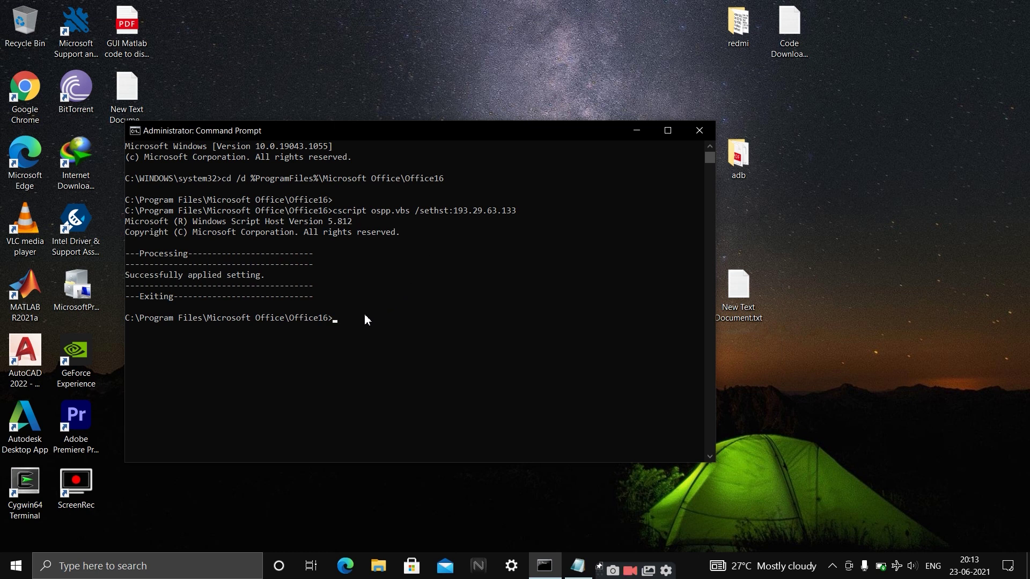
pyautogui.rightClick(365, 317)
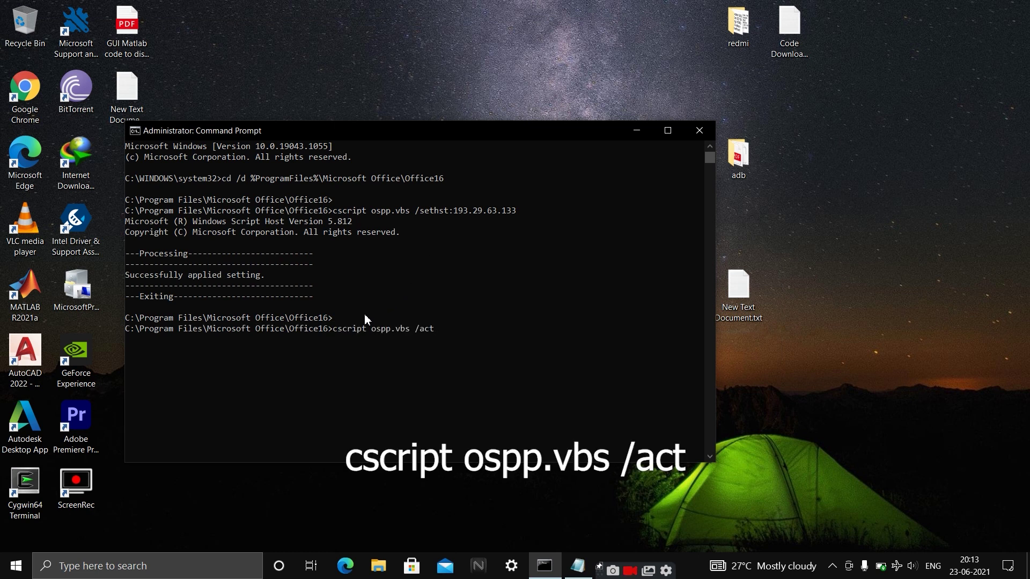
pyautogui.press('Return')
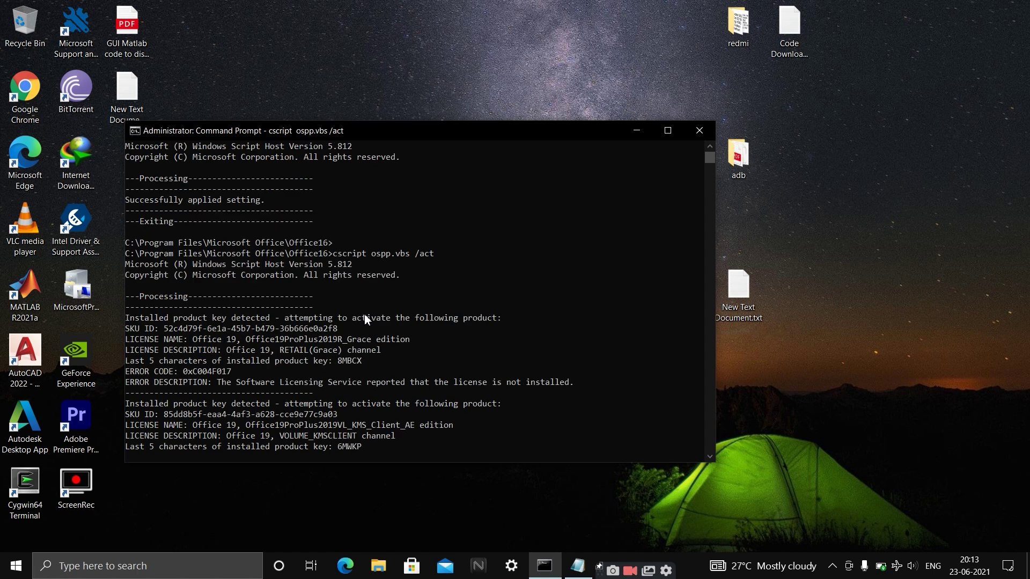
# - Close Command Prompt and relaunch Word from search, which opens to its start screen
pyautogui.click(699, 131)
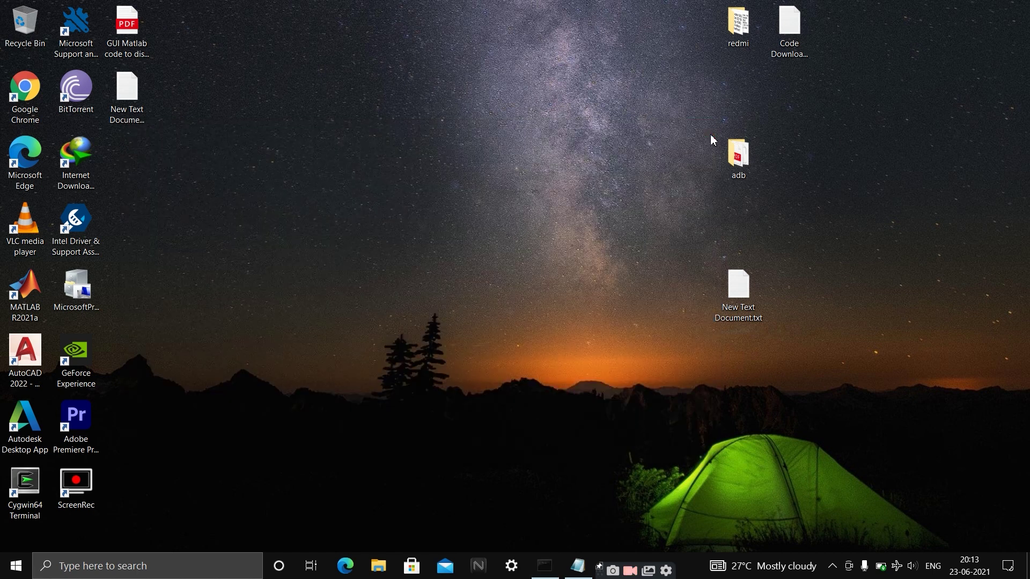
pyautogui.click(159, 566)
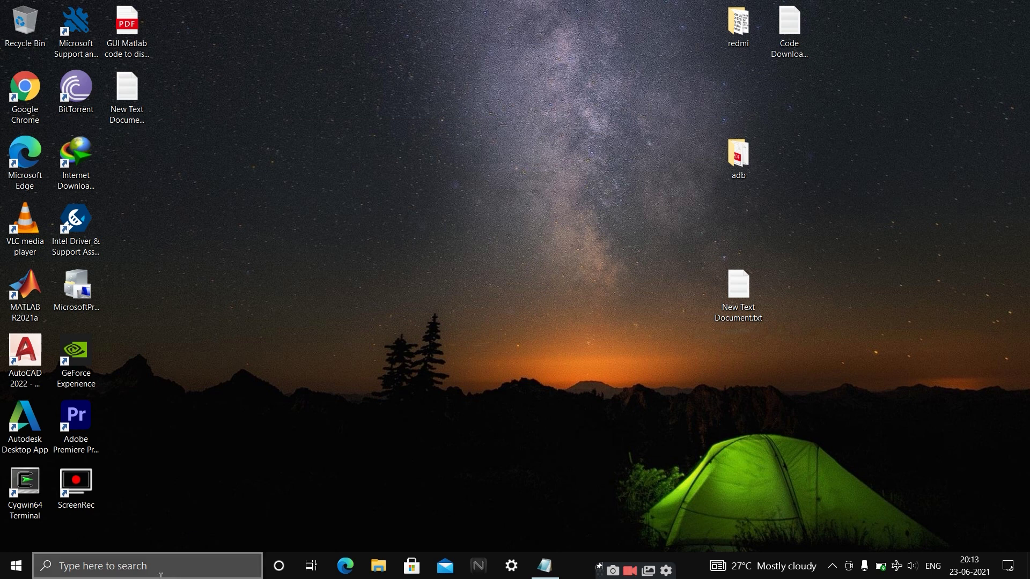
pyautogui.write('word')
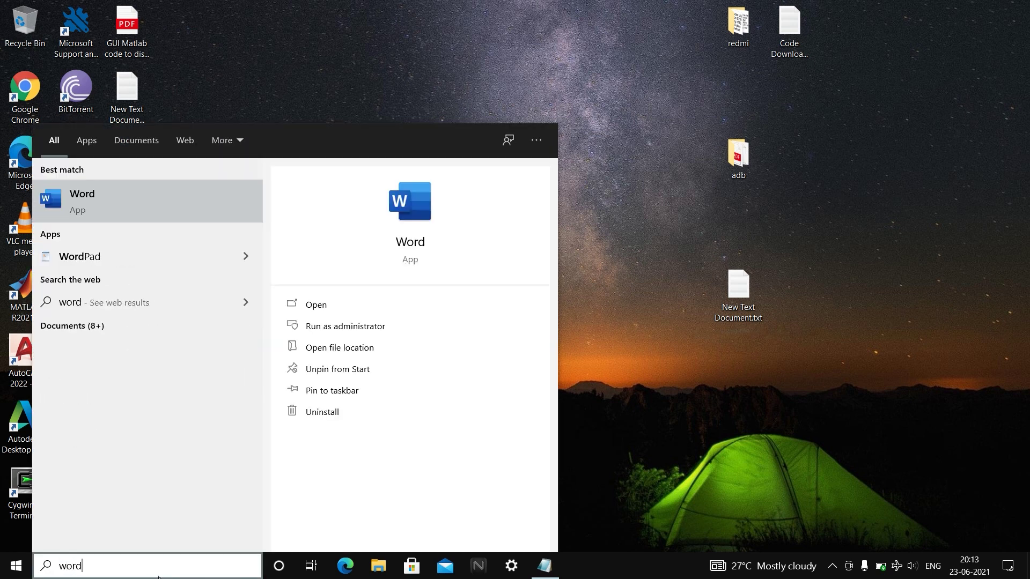
pyautogui.click(346, 305)
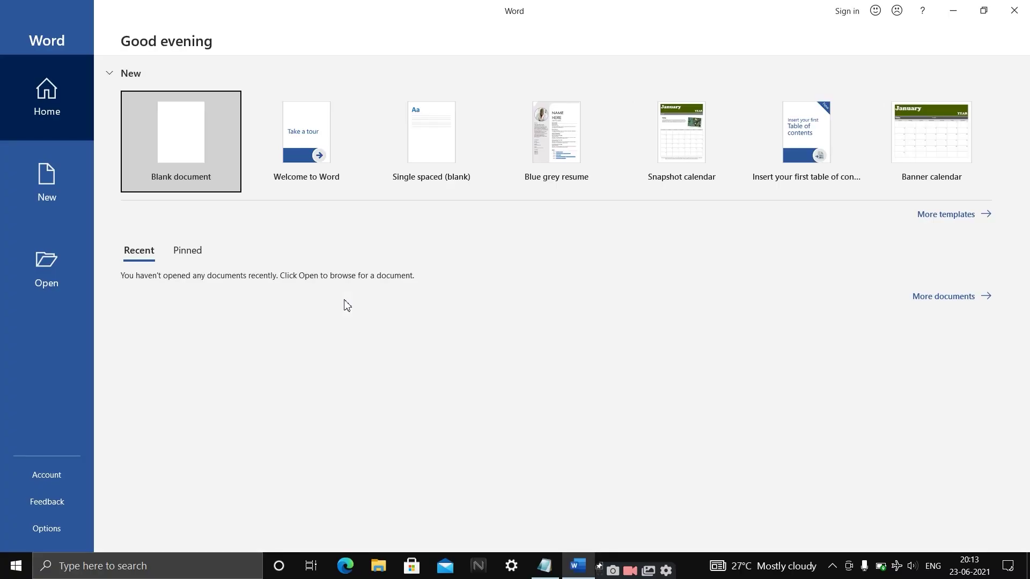